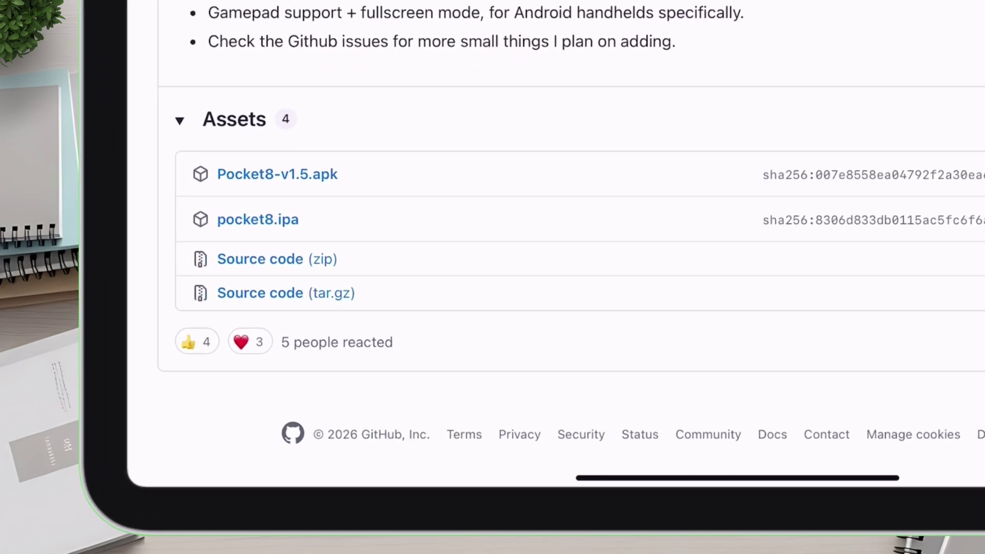
Download the 5.3 MB pocket8.ipa file from the GitHub release assets
click(258, 220)
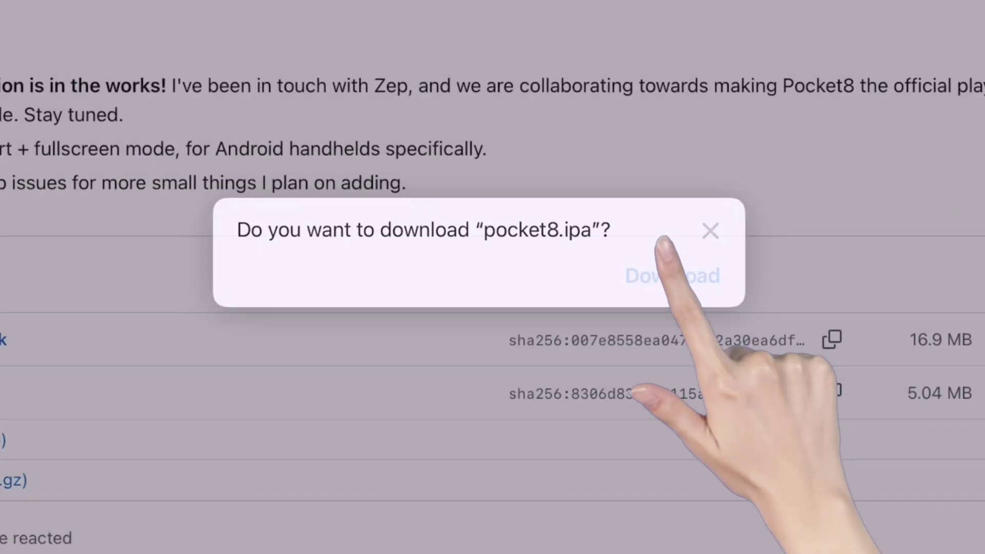
click(672, 275)
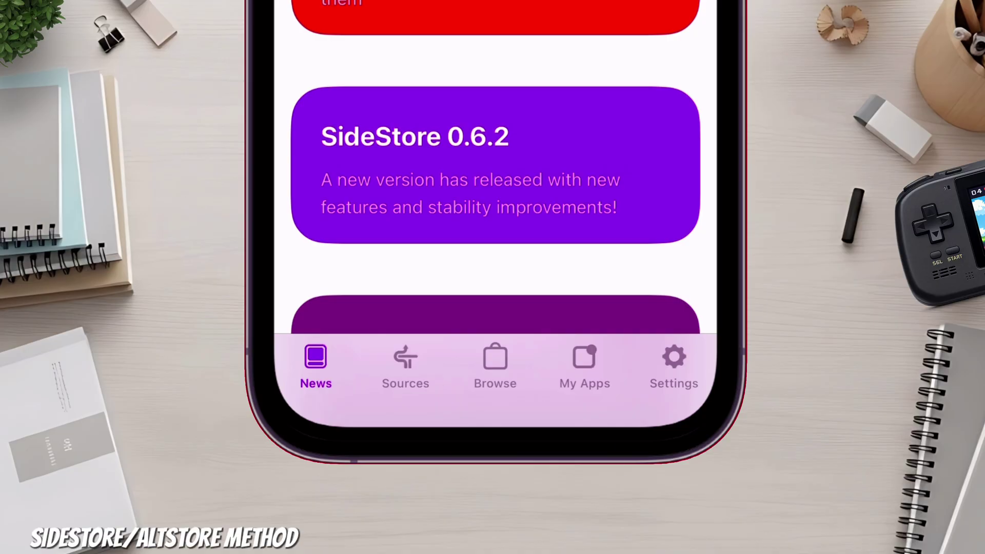
Check SideStore's Sources list, which shows only the SideStore Official source
click(390, 341)
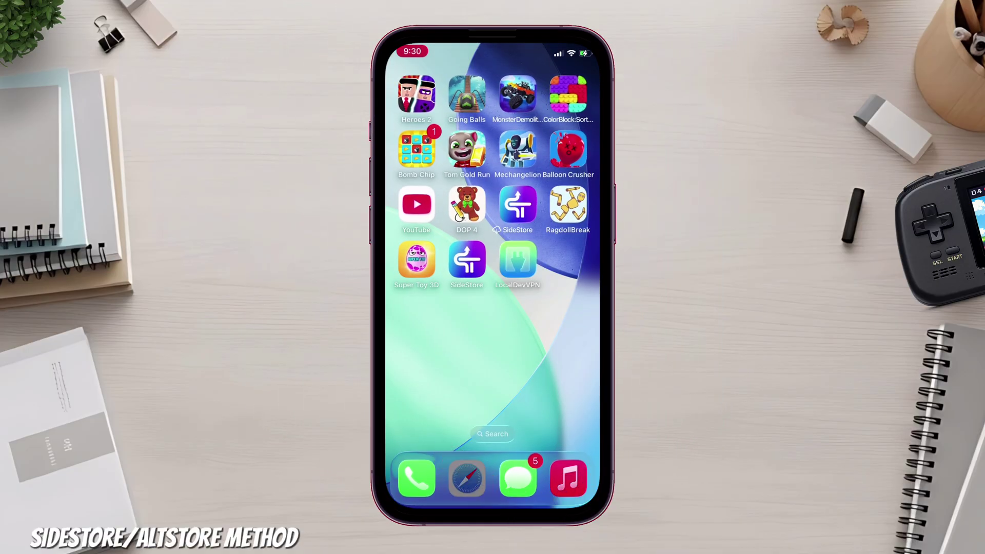
Back in the browser, select the whole pico-ios altstore.json URL under Auto-Update Source
click(467, 478)
scroll(492, 277, up, 15)
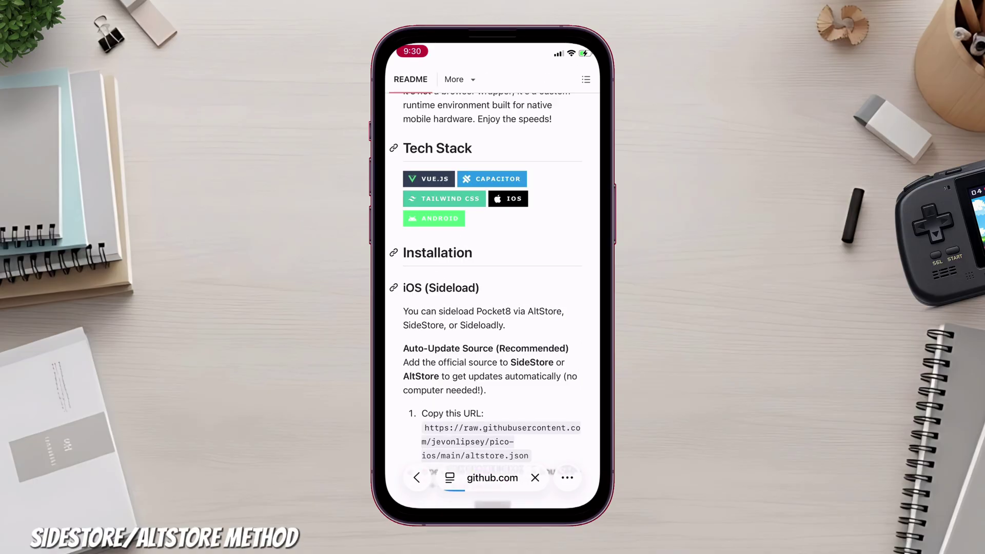
scroll(493, 287, up, 3)
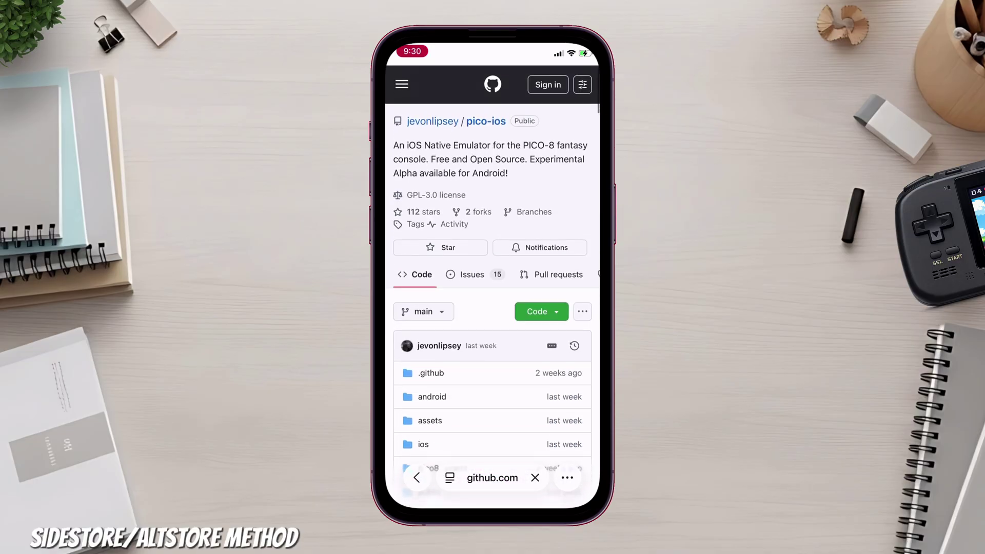
scroll(493, 277, down, 20)
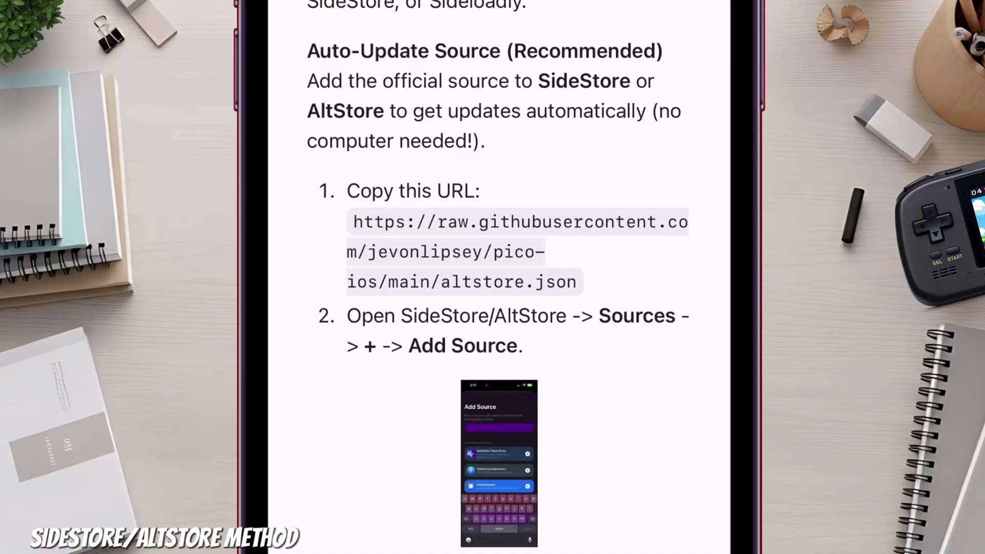
double_click(374, 222)
mouse_move(400, 236)
mouse_down()
mouse_move(589, 237)
mouse_move(544, 269)
mouse_up()
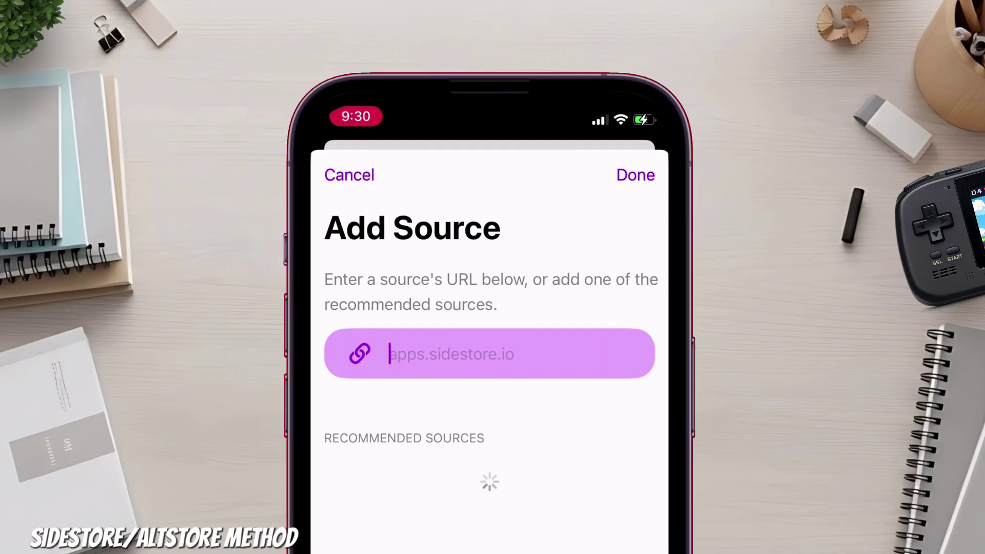
Paste the copied altstore.json URL into Add Source and confirm adding the Pocket8 source
click(390, 354)
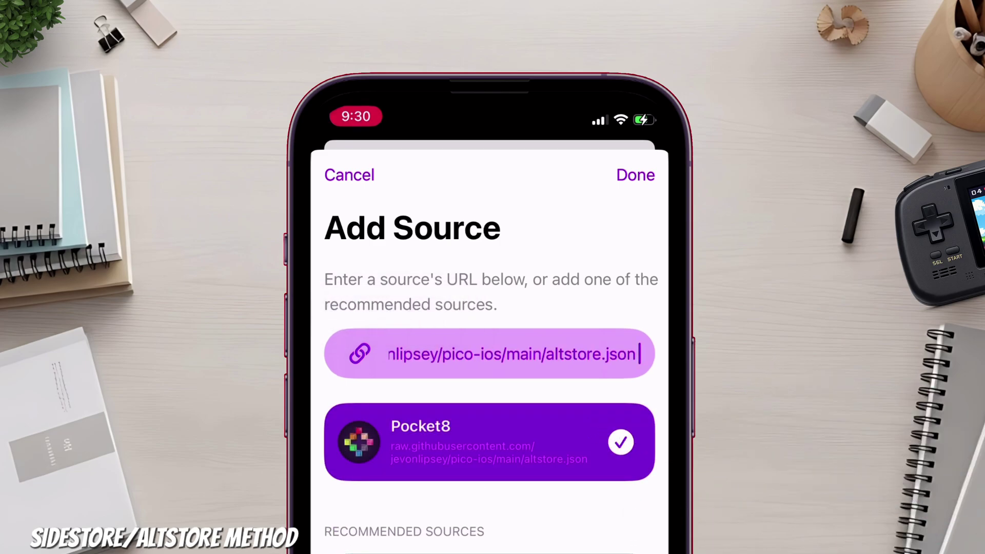
click(595, 76)
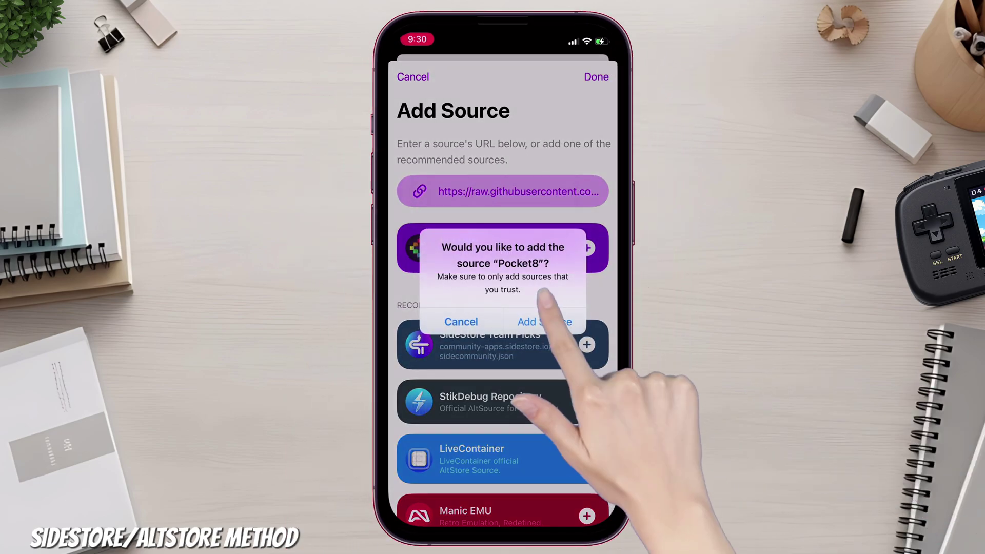
click(544, 321)
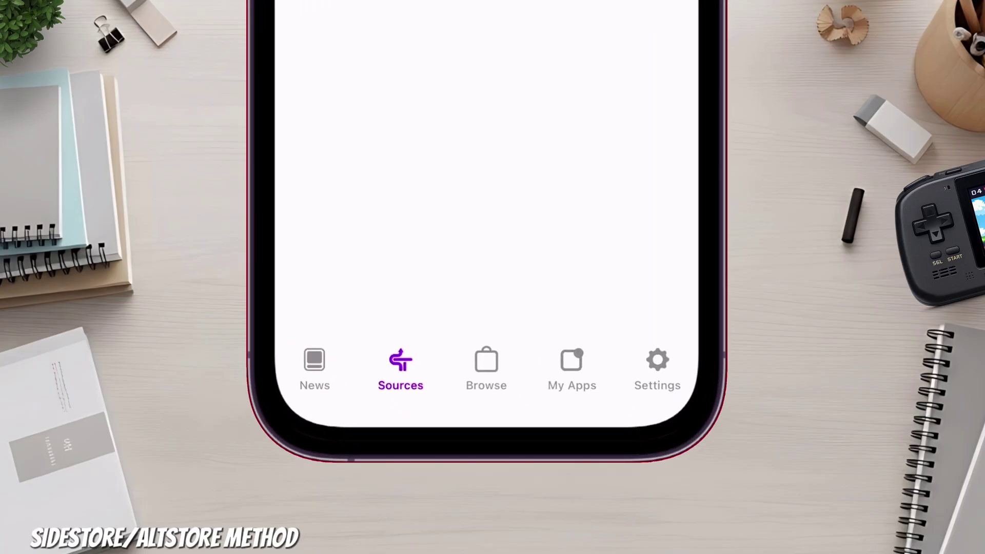
Install the free Pocket8 app from Browse's New & Updated list
click(486, 367)
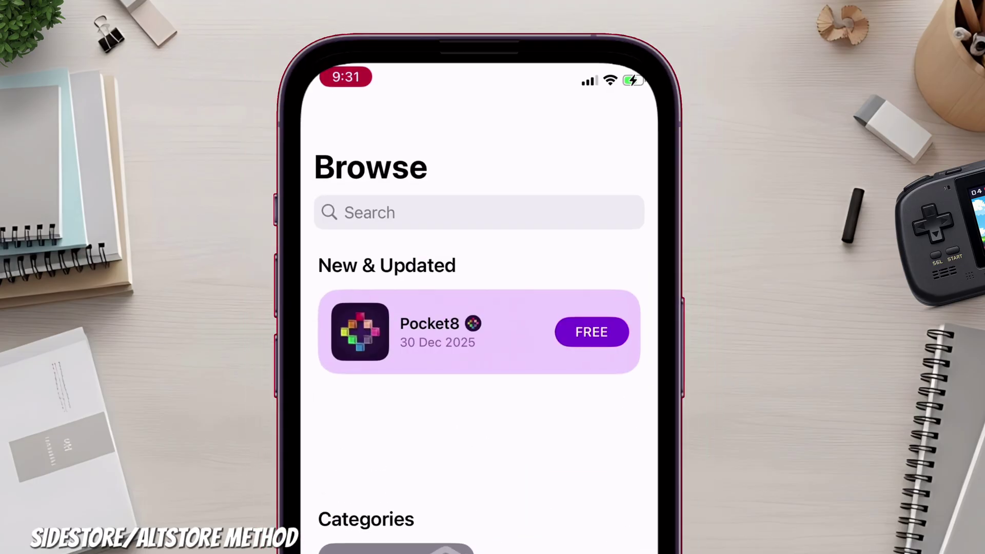
click(592, 332)
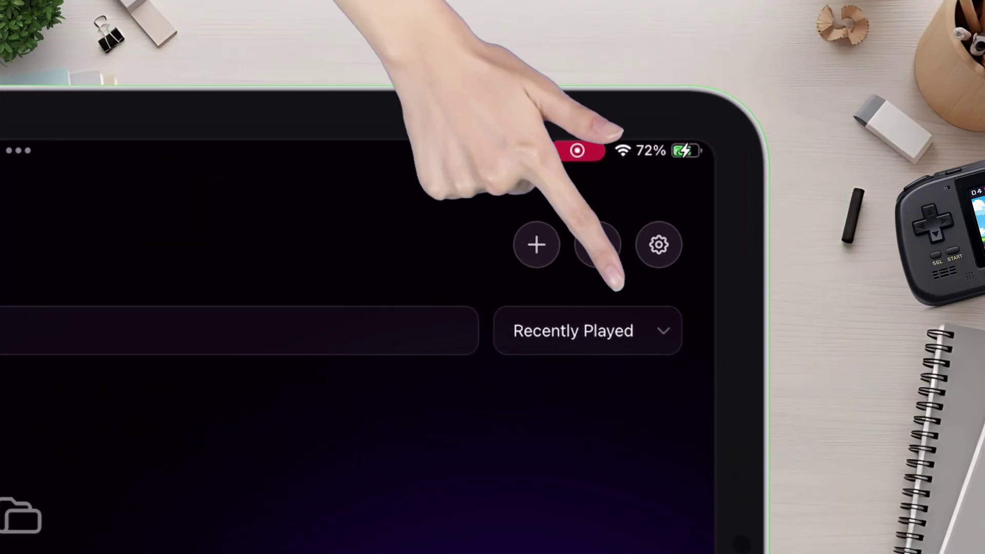
Use the Library's globe button to open the Lexaloffle PICO-8 BBS Cartridges page
click(598, 245)
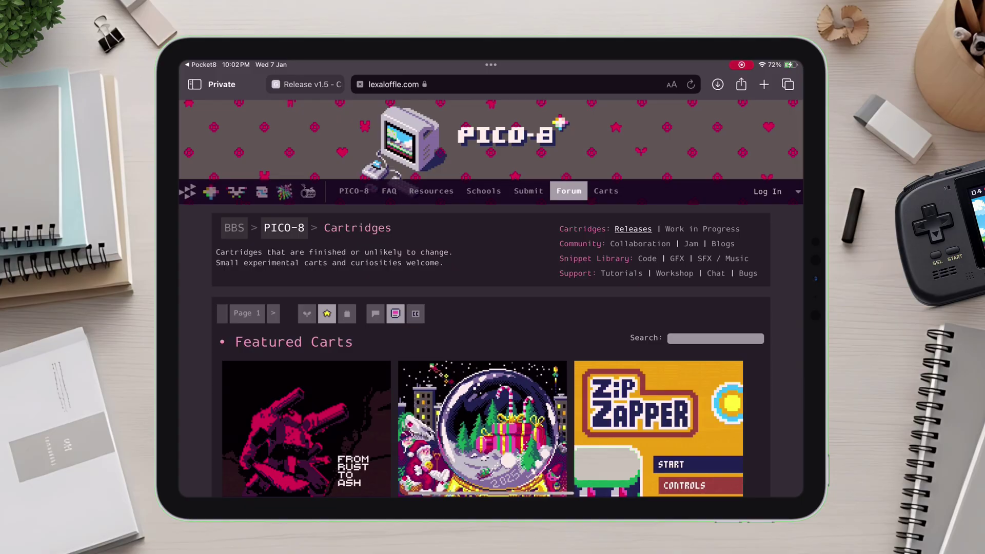
Scroll through Featured Carts and open the Pole Station cartridge's page
scroll(491, 308, down, 5)
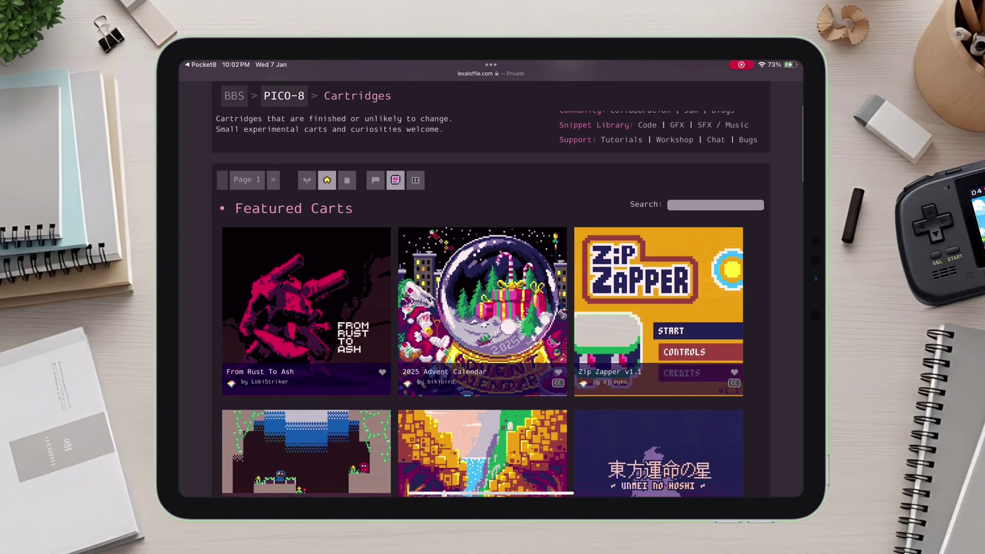
scroll(491, 308, up, 5)
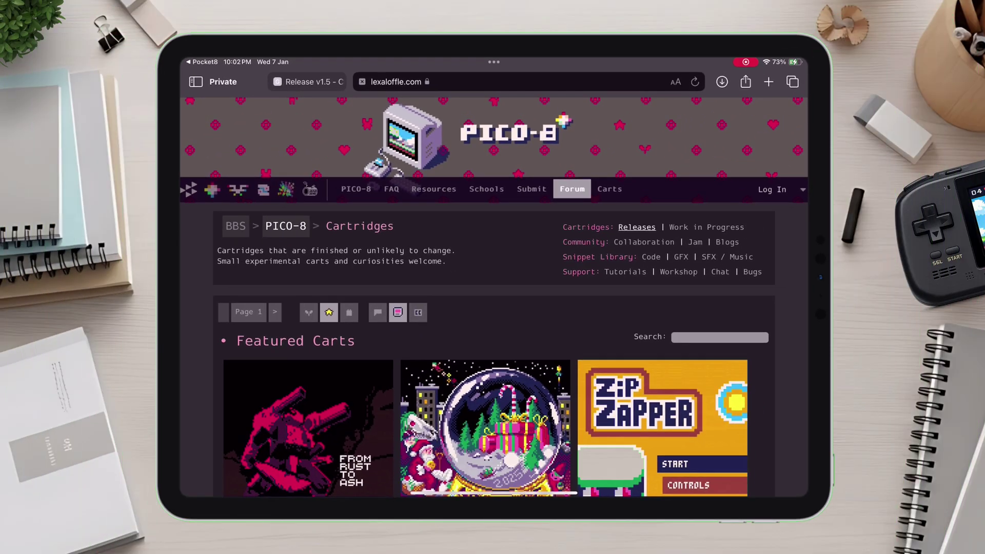
scroll(494, 277, down, 3)
scroll(494, 287, down, 10)
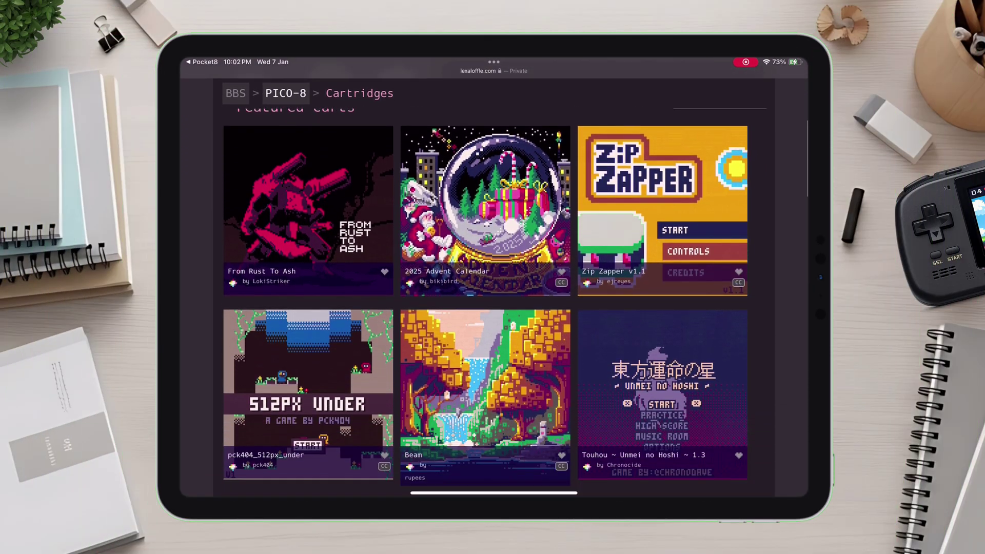
scroll(485, 302, down, 2)
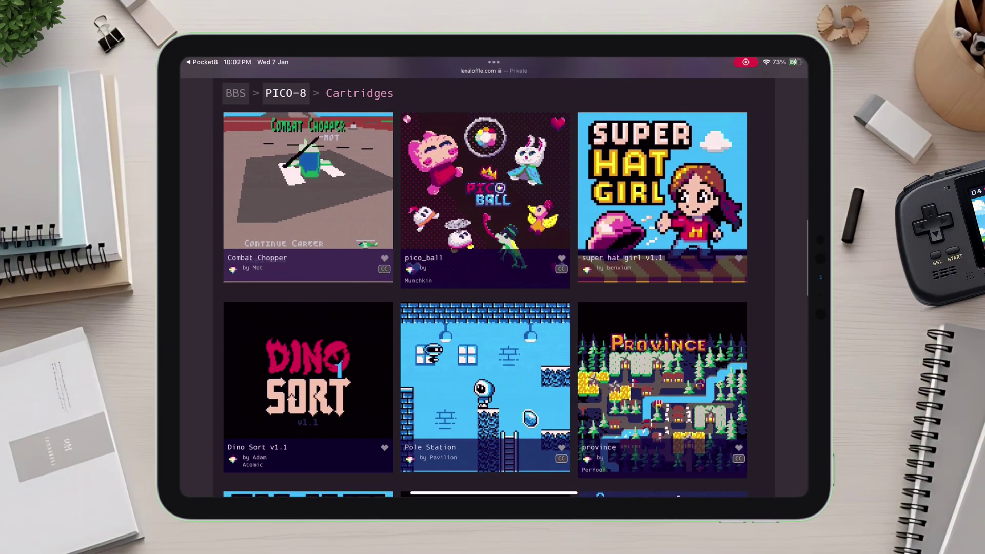
scroll(486, 303, down, 4)
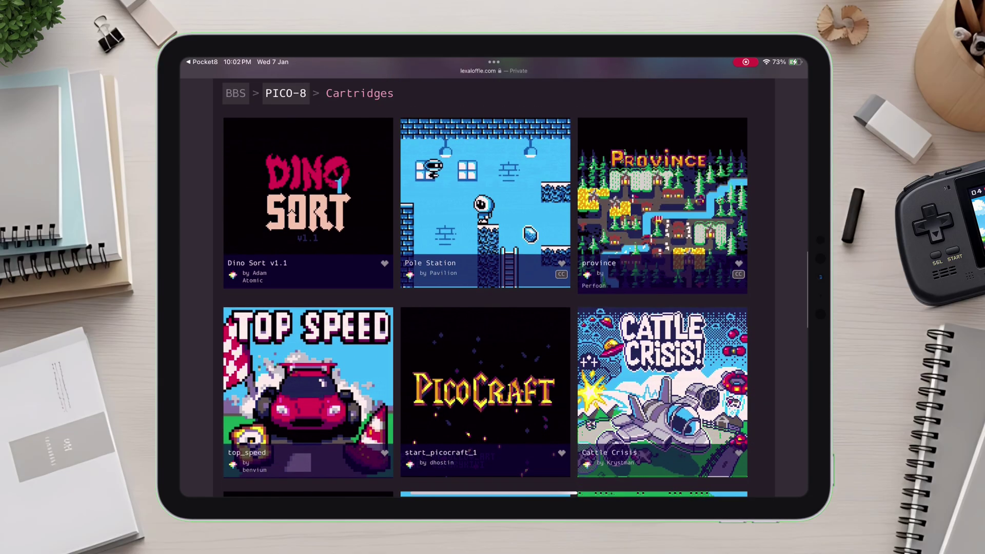
click(490, 259)
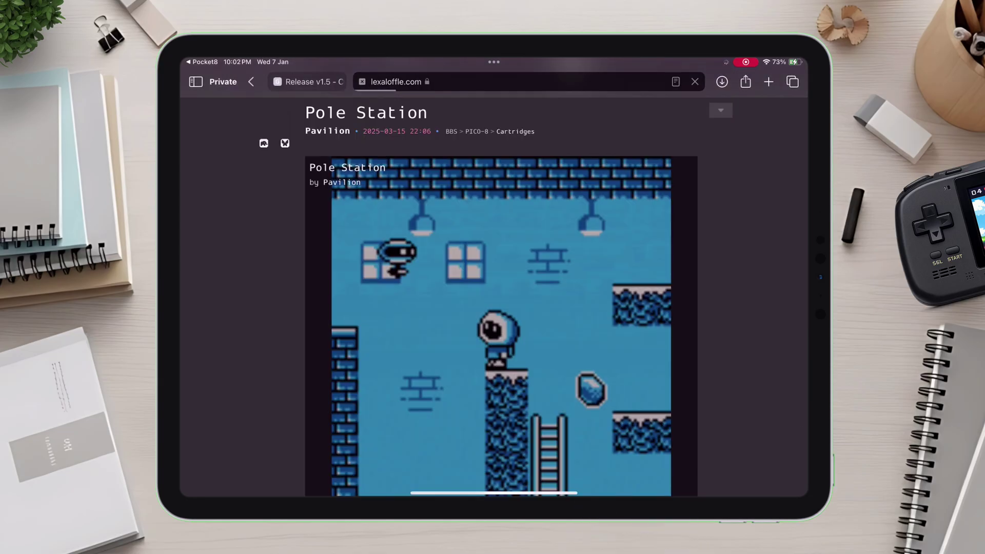
scroll(493, 308, down, 5)
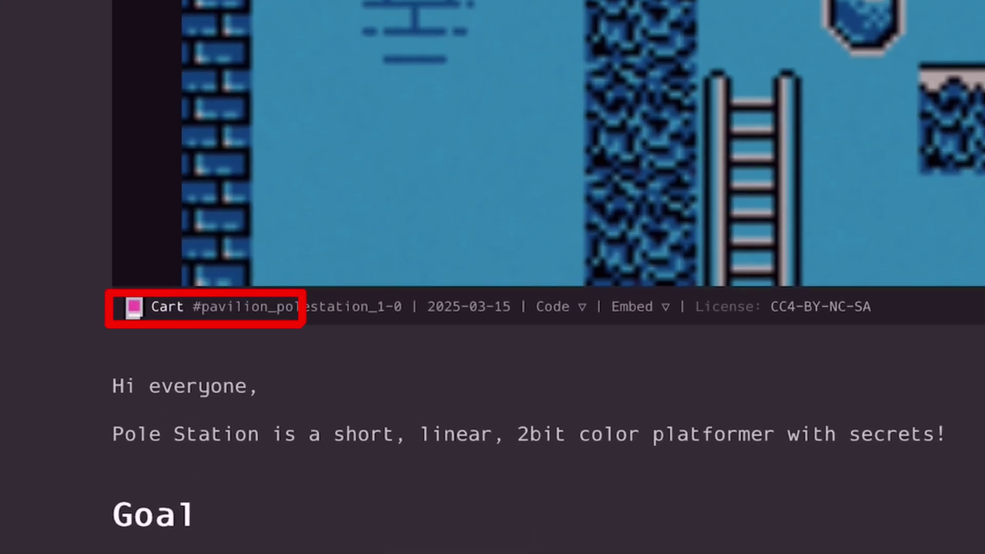
scroll(328, 416, up, 4)
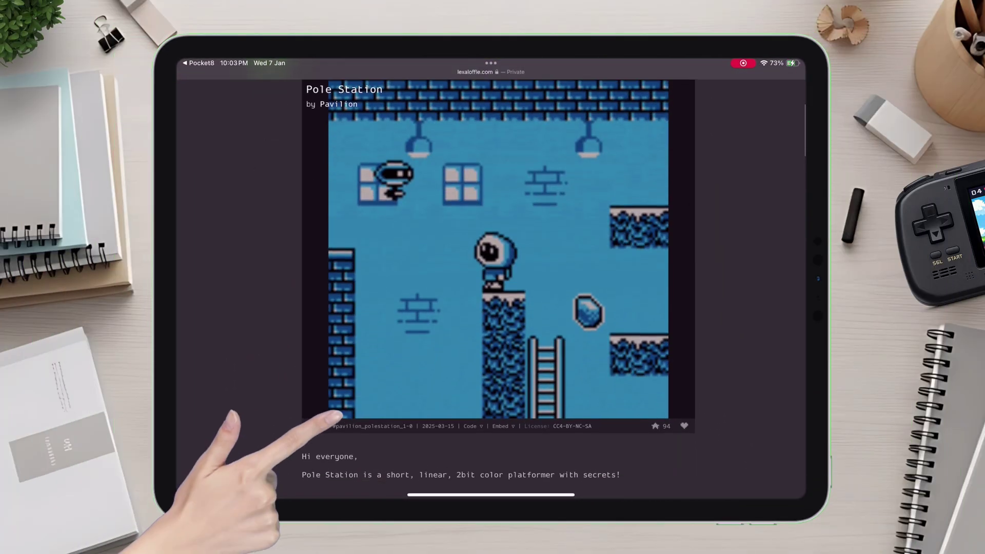
Open the Pole Station cart image, copy it, and bring up the app switcher
click(322, 425)
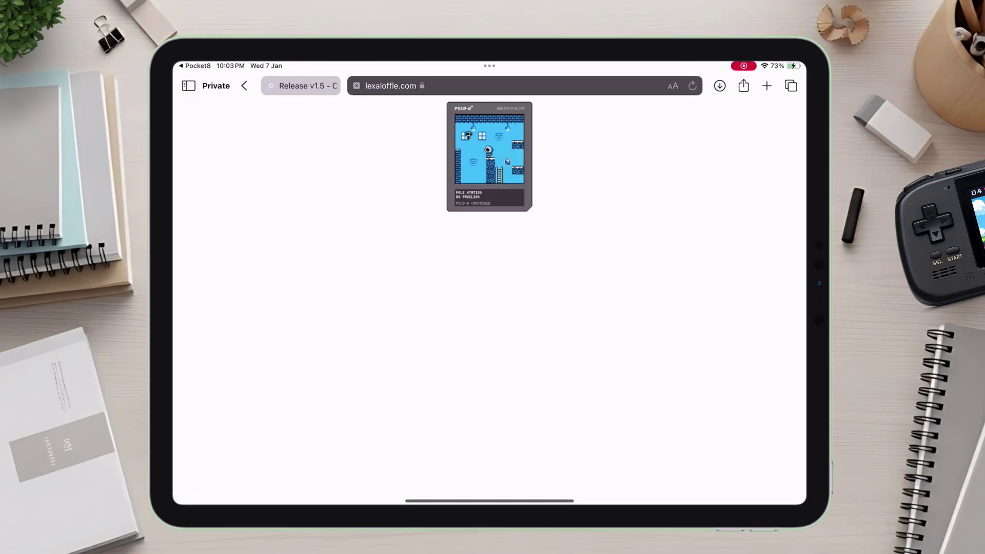
click(494, 187)
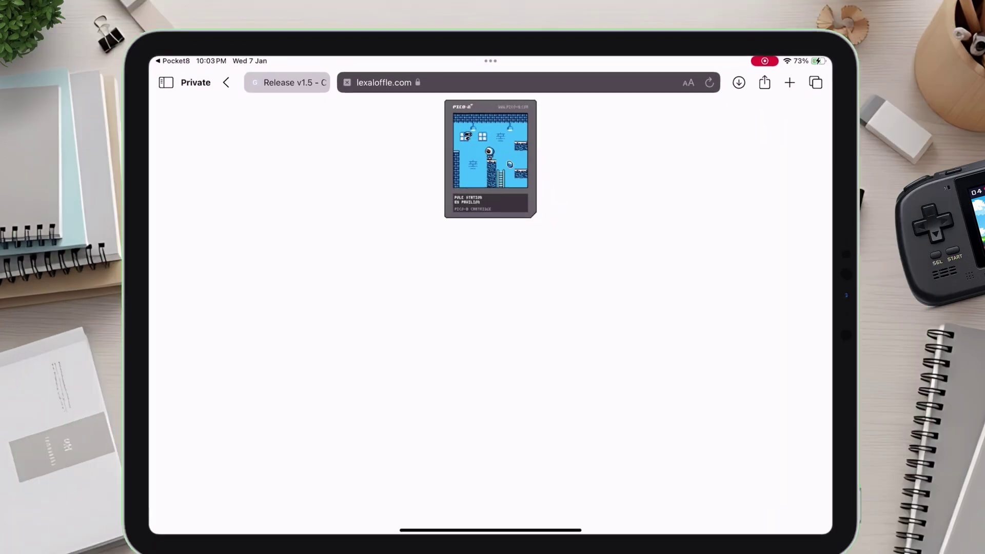
drag(493, 551, 493, 359)
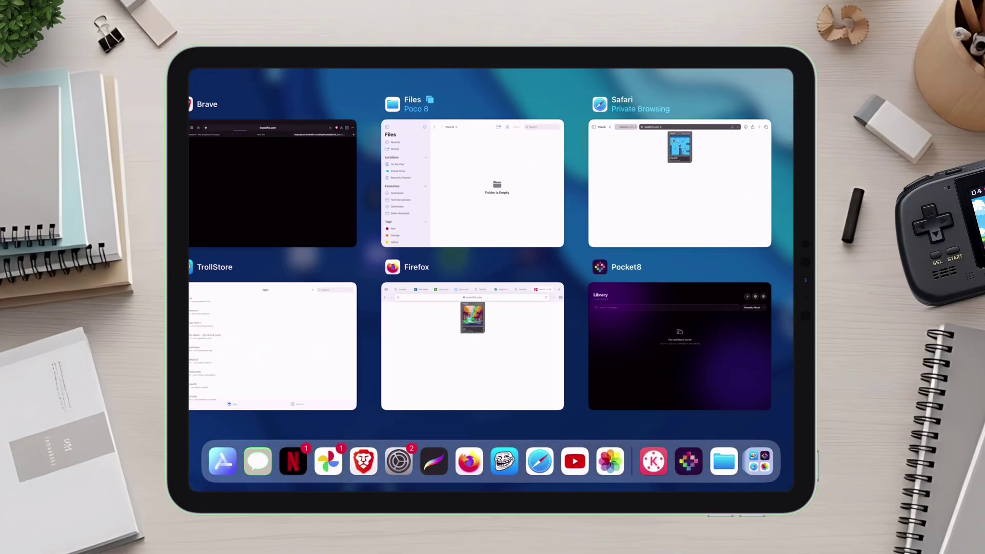
Paste the copied cartridge into the Poco 8 folder as pavilion_polestation_1-0.p8, allowing the paste
click(473, 180)
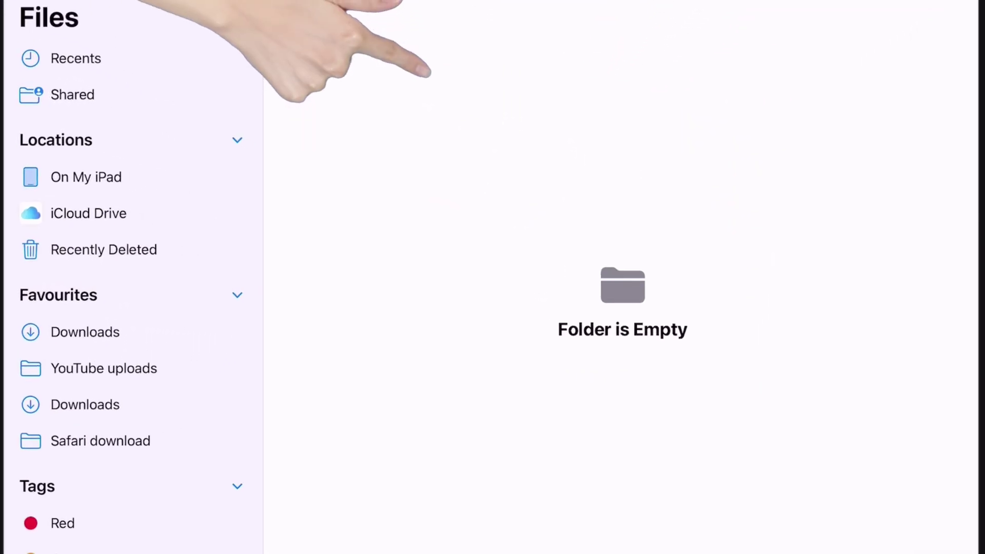
click(450, 147)
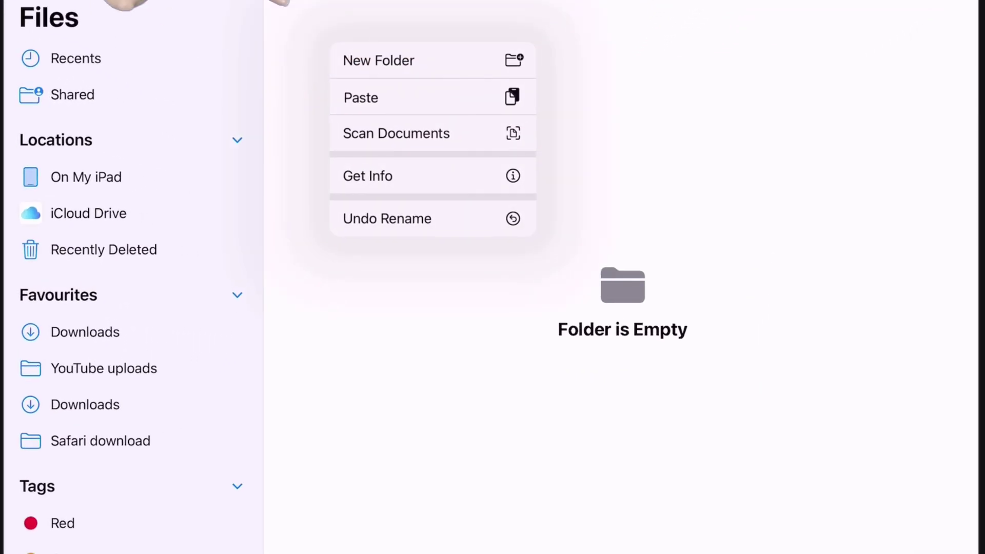
click(377, 98)
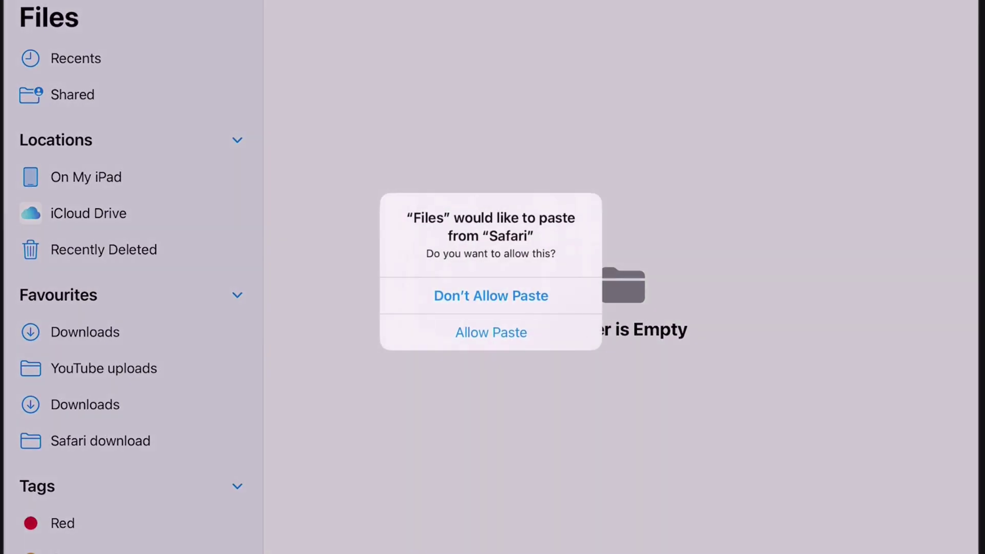
click(507, 328)
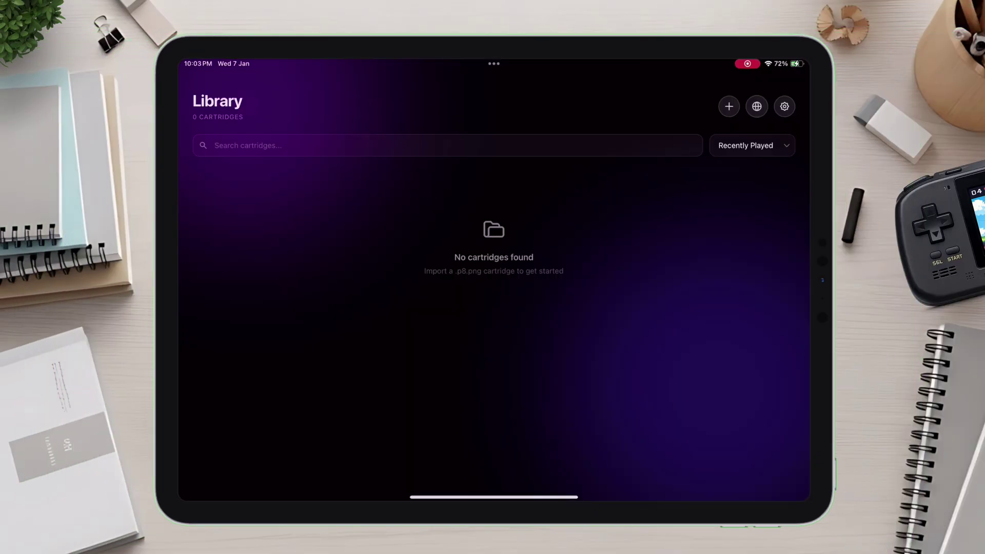
Start a Library import from files and pick pavilion_polestation_1-0.p8 in Poco 8
click(729, 106)
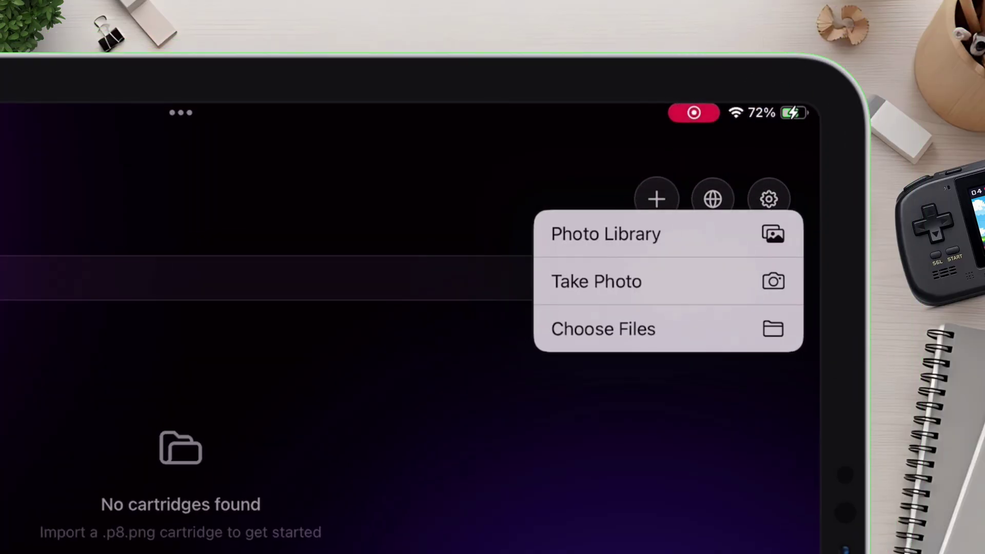
click(626, 328)
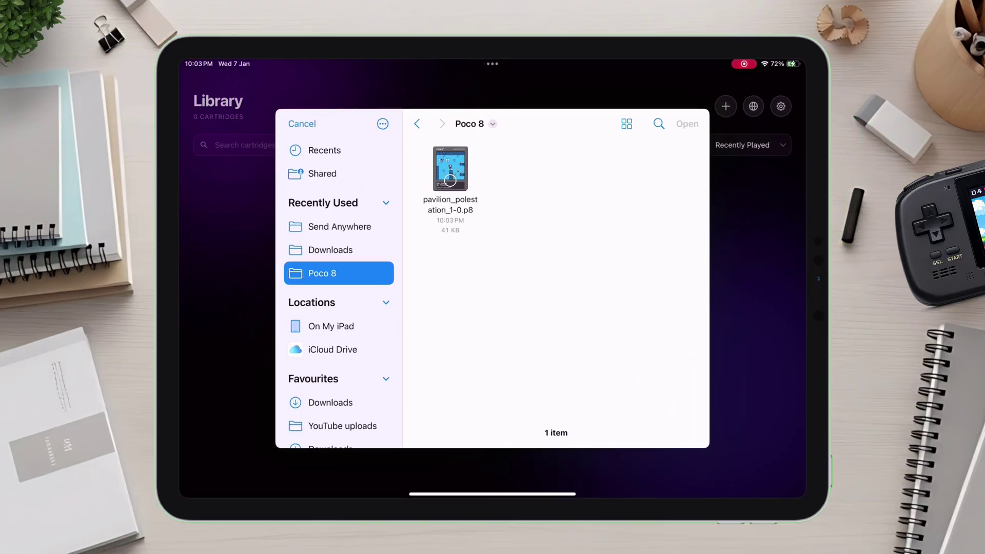
click(450, 175)
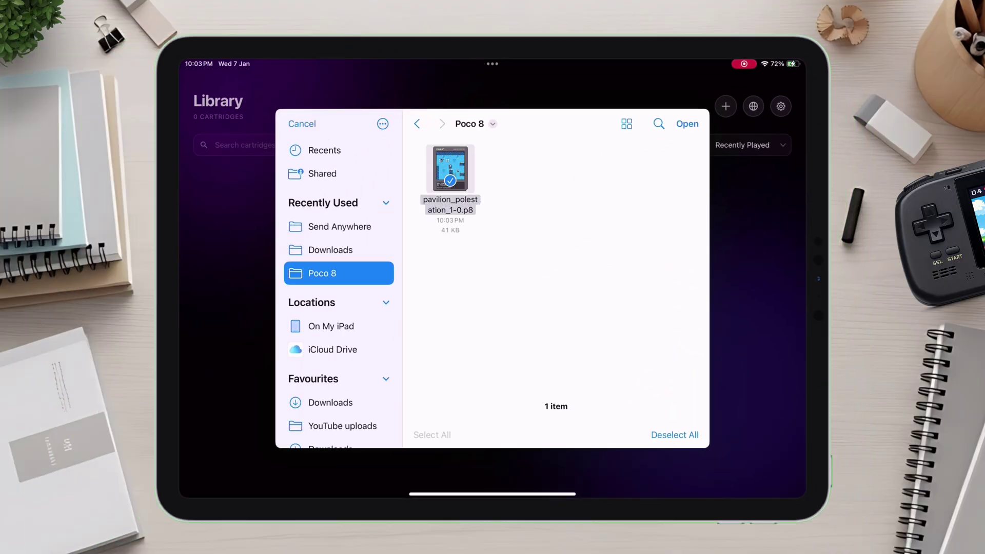